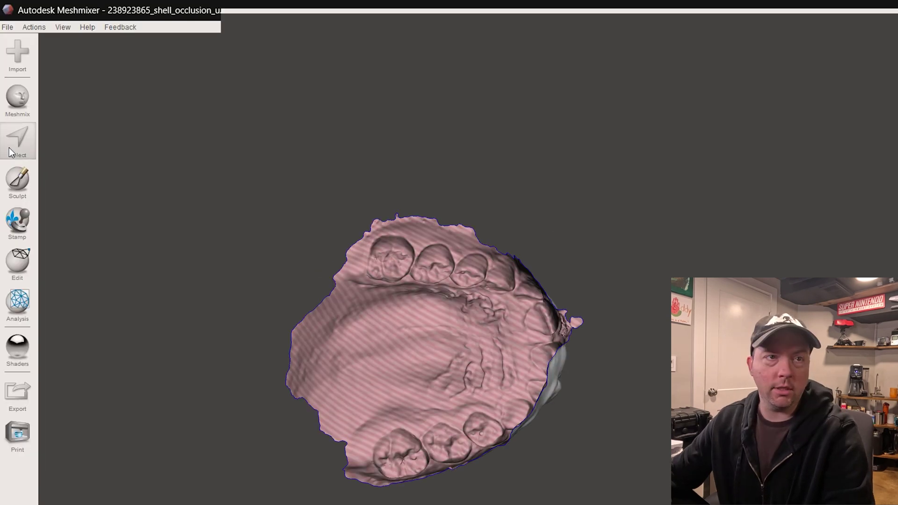
# - Select the entire upper teeth scan mesh, including the palate surface
pyautogui.click(10, 147)
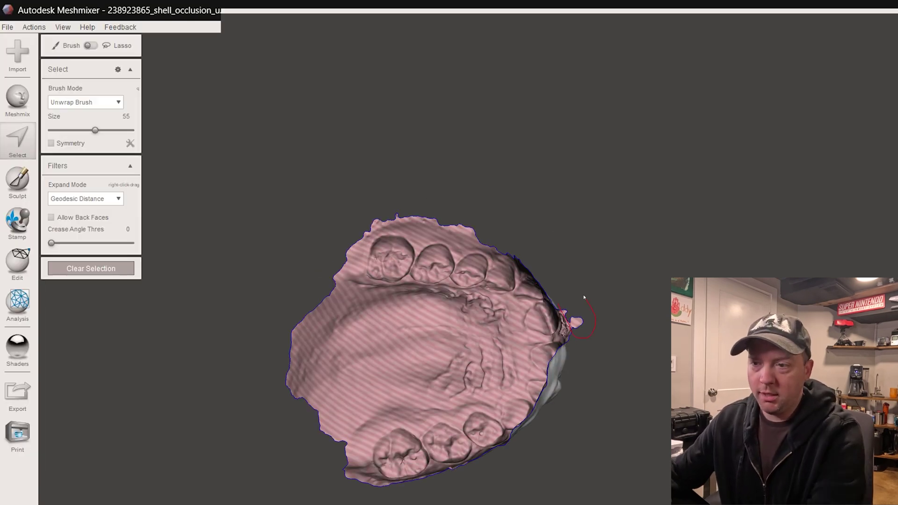
pyautogui.moveTo(627, 335)
pyautogui.mouseDown(button='right')
pyautogui.moveTo(571, 299)
pyautogui.moveTo(537, 254)
pyautogui.moveTo(603, 321)
pyautogui.moveTo(630, 301)
pyautogui.moveTo(516, 303)
pyautogui.moveTo(411, 329)
pyautogui.mouseUp(button='right')
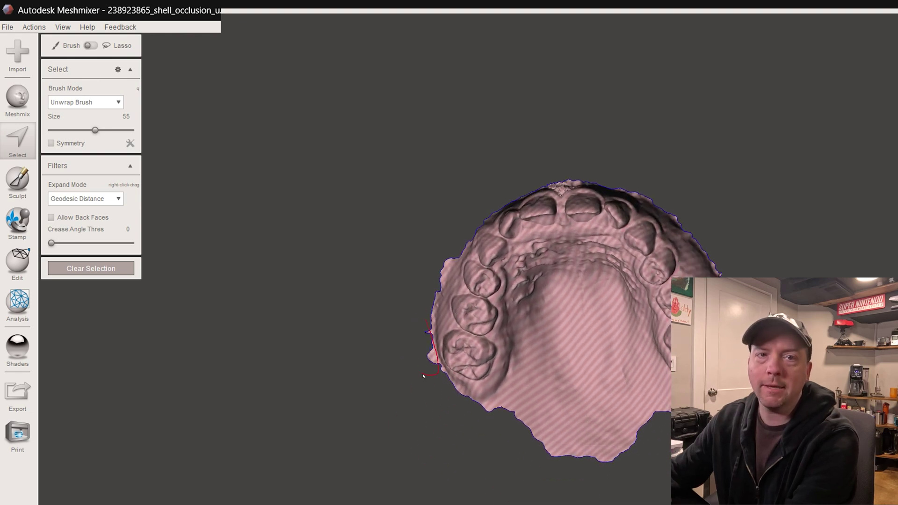
pyautogui.moveTo(407, 363); pyautogui.dragTo(509, 344, button='right')
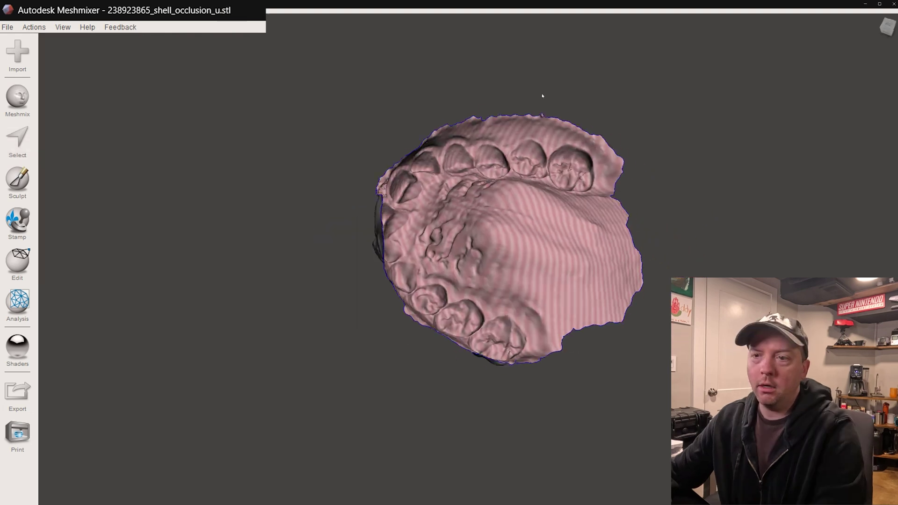
pyautogui.moveTo(541, 96); pyautogui.dragTo(596, 98, button='right')
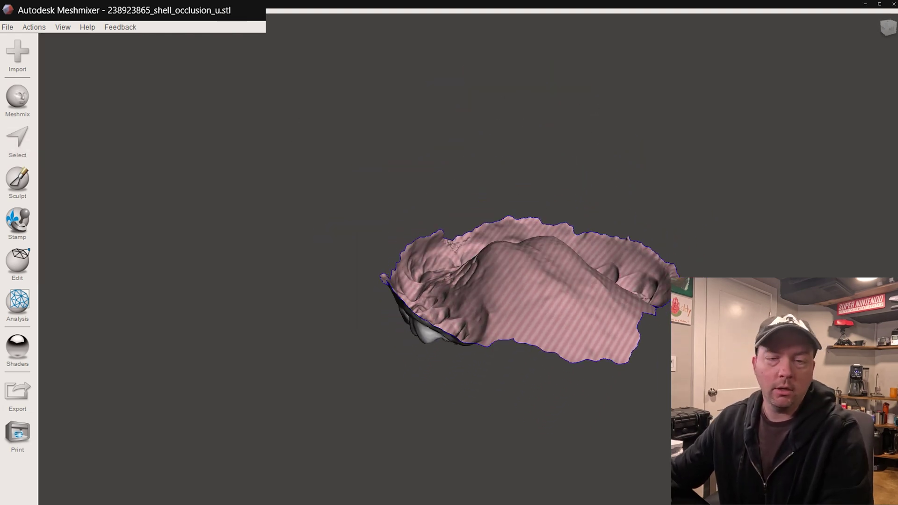
pyautogui.press('s')
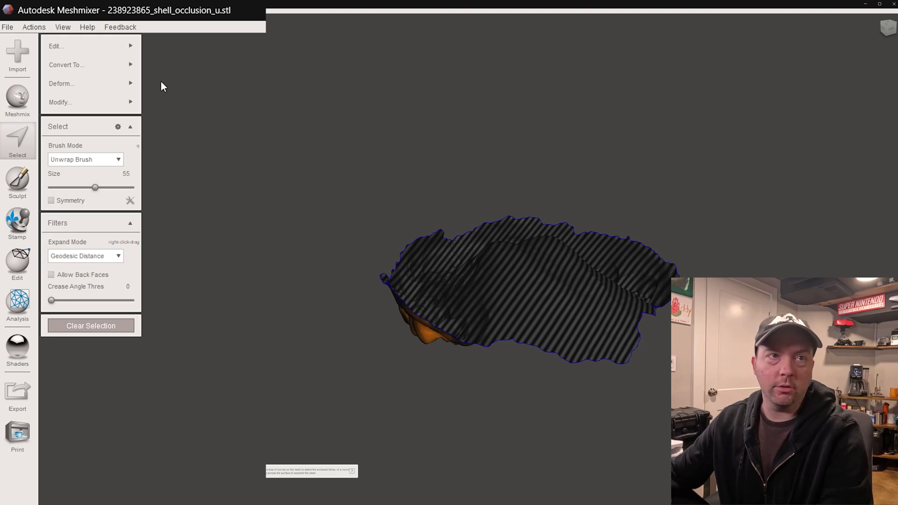
# - Extrude the selected upper teeth mesh by -15.95 mm with Constant direction and Offset end type
pyautogui.moveTo(110, 45)
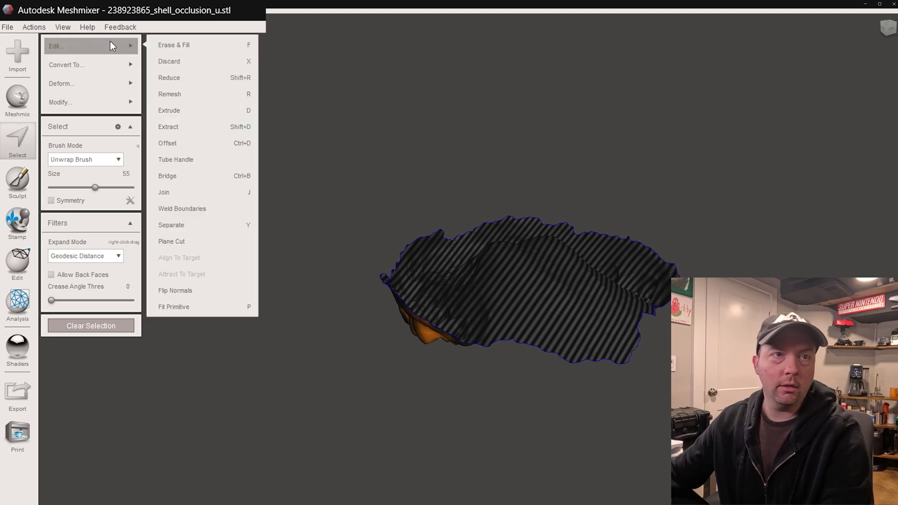
pyautogui.click(213, 109)
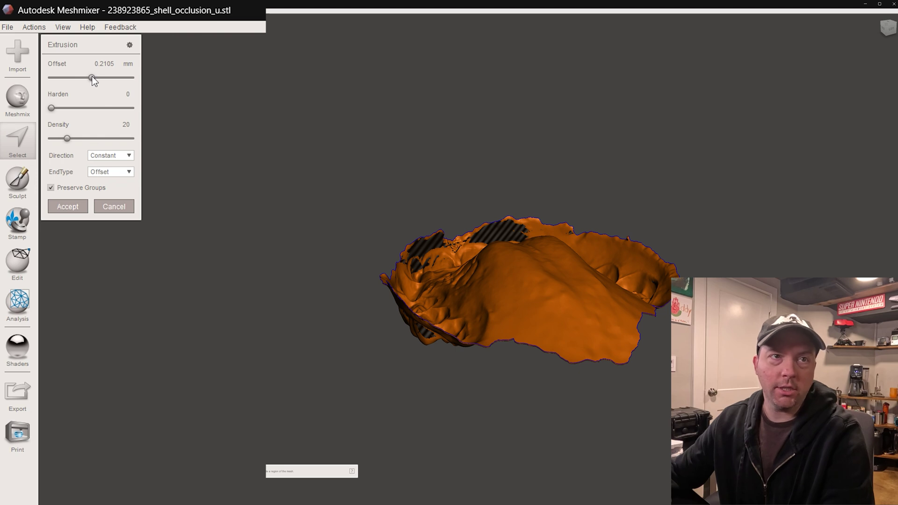
pyautogui.moveTo(86, 77); pyautogui.dragTo(42, 93)
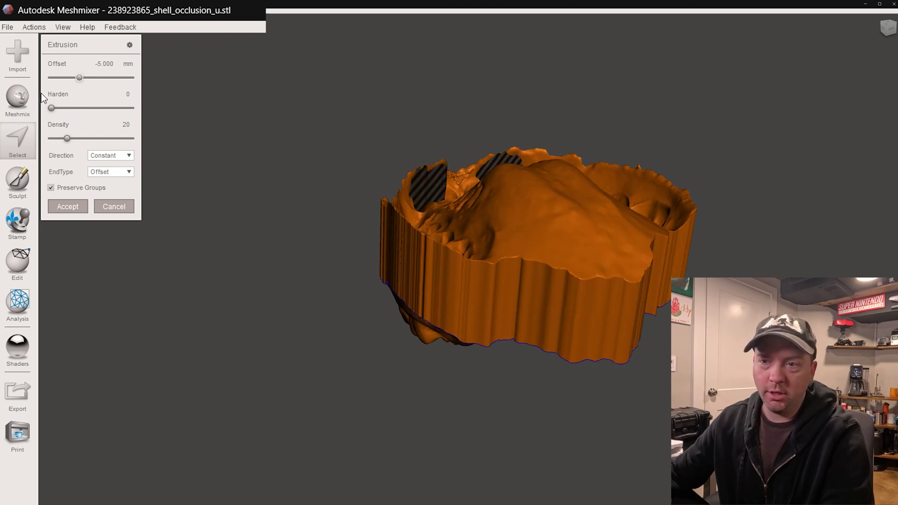
pyautogui.moveTo(538, 262)
pyautogui.mouseDown(button='right')
pyautogui.moveTo(535, 229)
pyautogui.moveTo(542, 273)
pyautogui.moveTo(534, 318)
pyautogui.moveTo(548, 273)
pyautogui.mouseUp(button='right')
pyautogui.moveTo(269, 255); pyautogui.dragTo(273, 219, button='right')
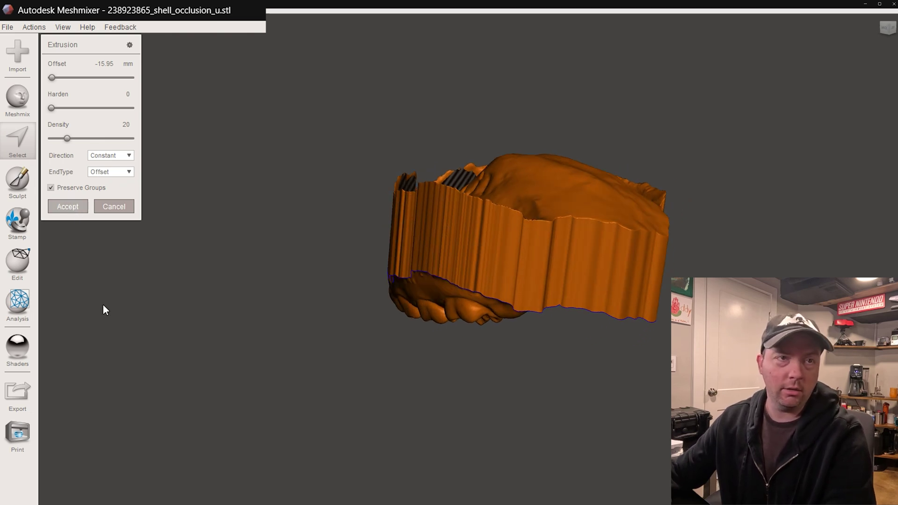
pyautogui.click(67, 207)
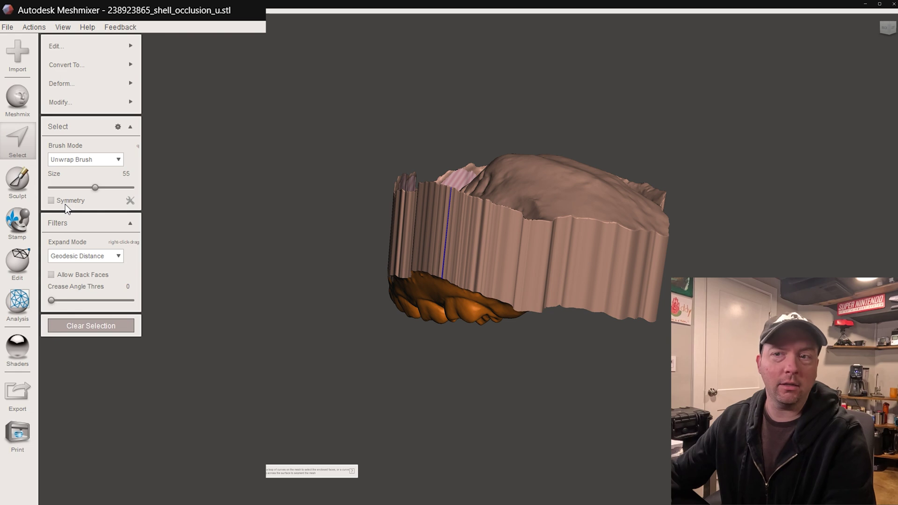
# - Set up a Plane Cut through the extruded base and flip the plane so the tooth side is kept
pyautogui.moveTo(124, 45)
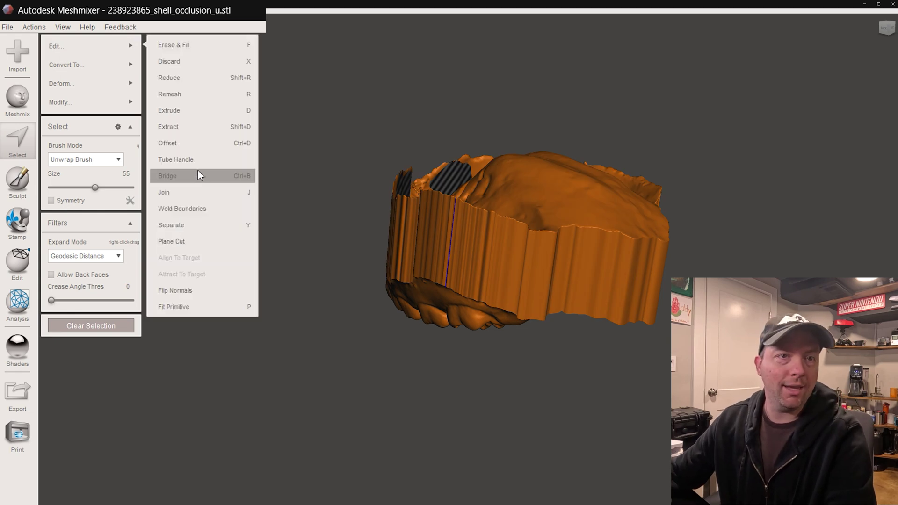
pyautogui.click(201, 245)
pyautogui.moveTo(524, 280); pyautogui.dragTo(548, 255, button='right')
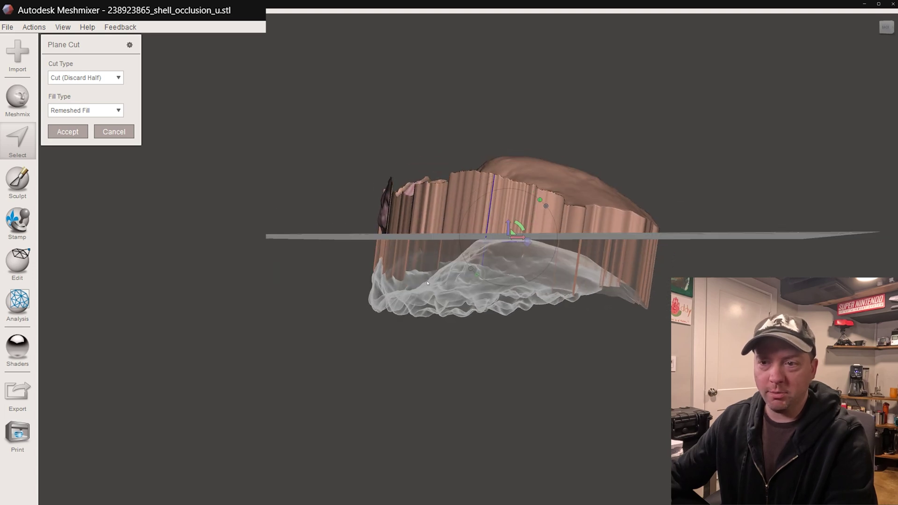
pyautogui.moveTo(340, 269); pyautogui.dragTo(510, 246, button='right')
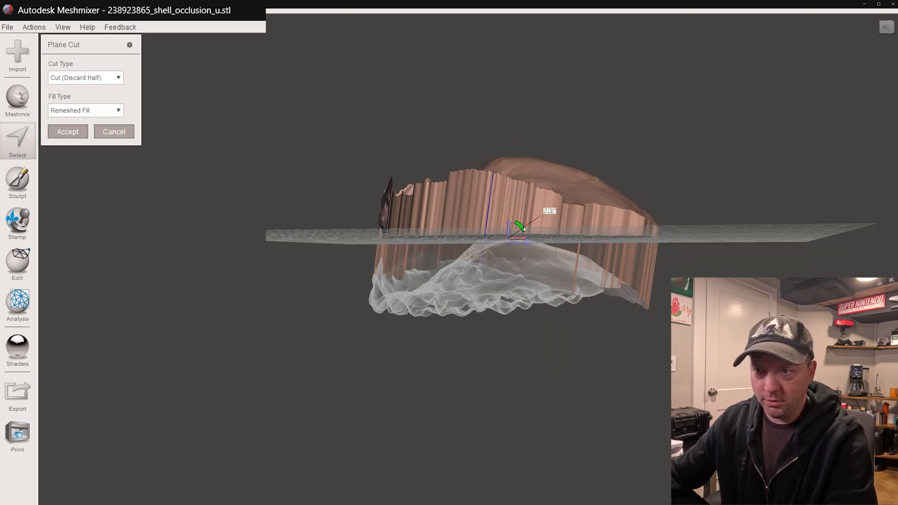
pyautogui.moveTo(474, 256); pyautogui.dragTo(477, 263)
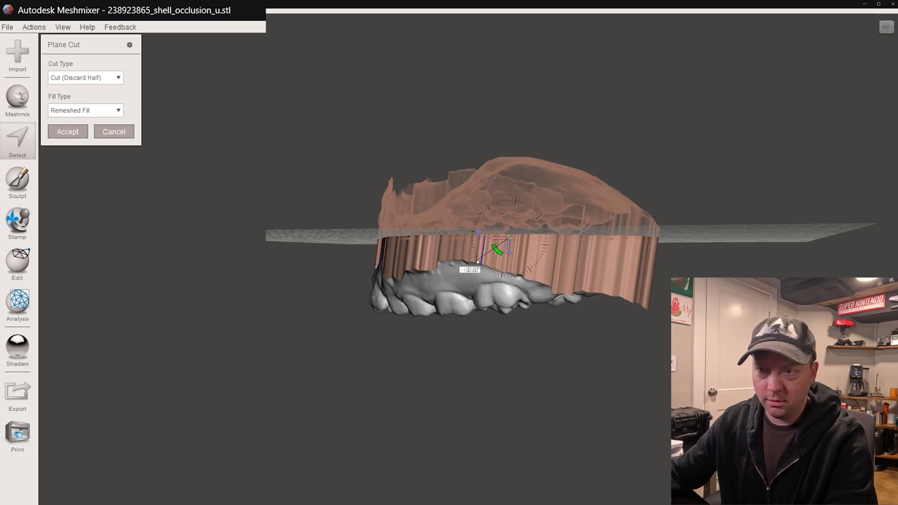
# - Adjust the cutting plane's height near the palate and cut off the uneven base, using Cut (Discard Half) and Remeshed Fill
pyautogui.moveTo(490, 339); pyautogui.dragTo(544, 239, button='right')
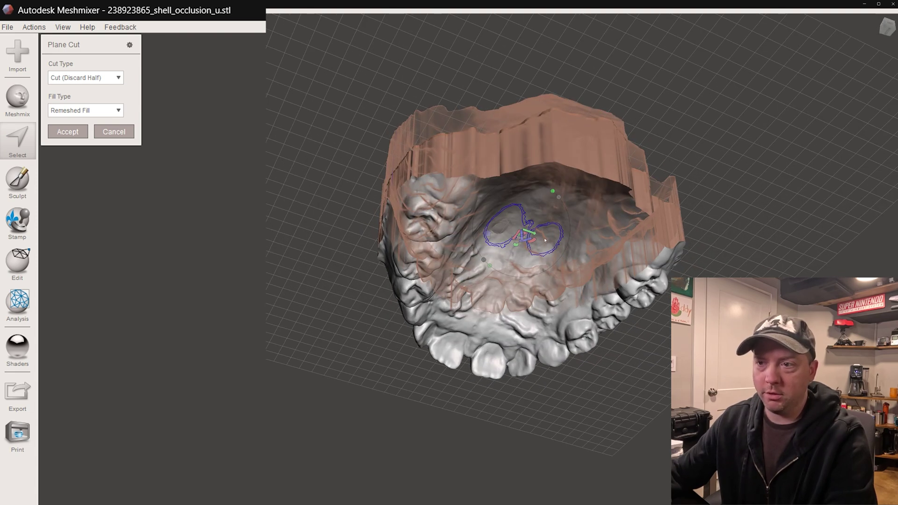
pyautogui.moveTo(489, 325); pyautogui.dragTo(501, 303, button='right')
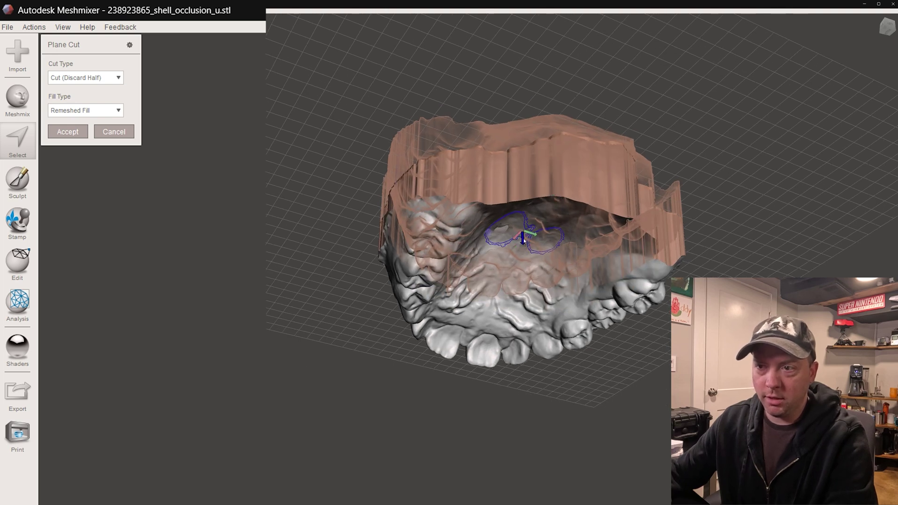
pyautogui.moveTo(524, 241); pyautogui.dragTo(524, 238)
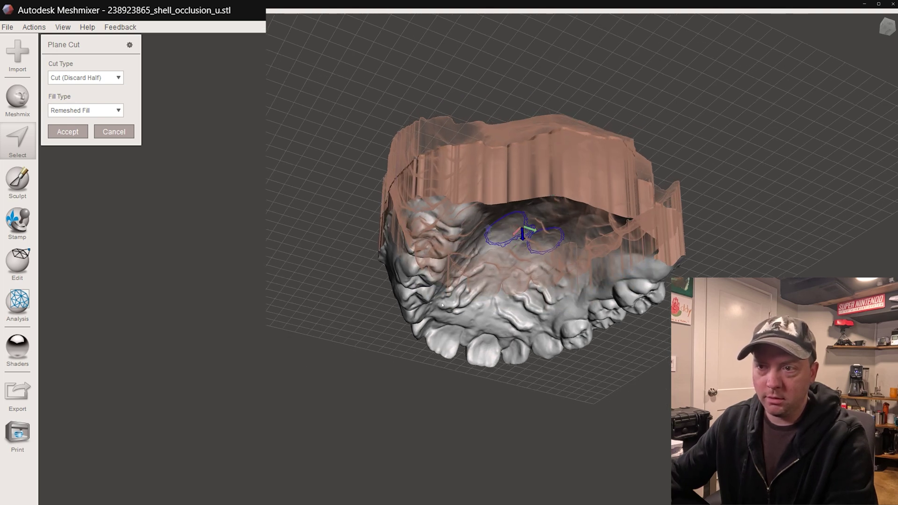
pyautogui.moveTo(331, 271); pyautogui.dragTo(343, 302, button='right')
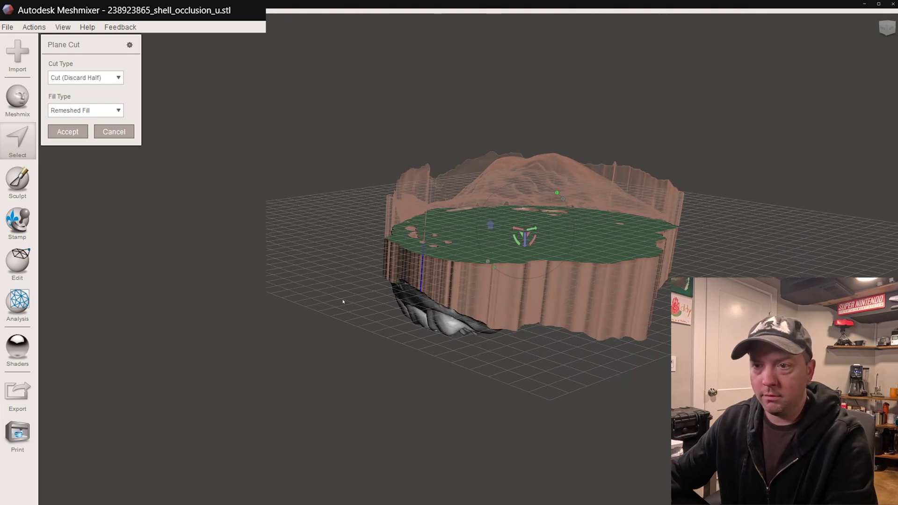
pyautogui.click(68, 132)
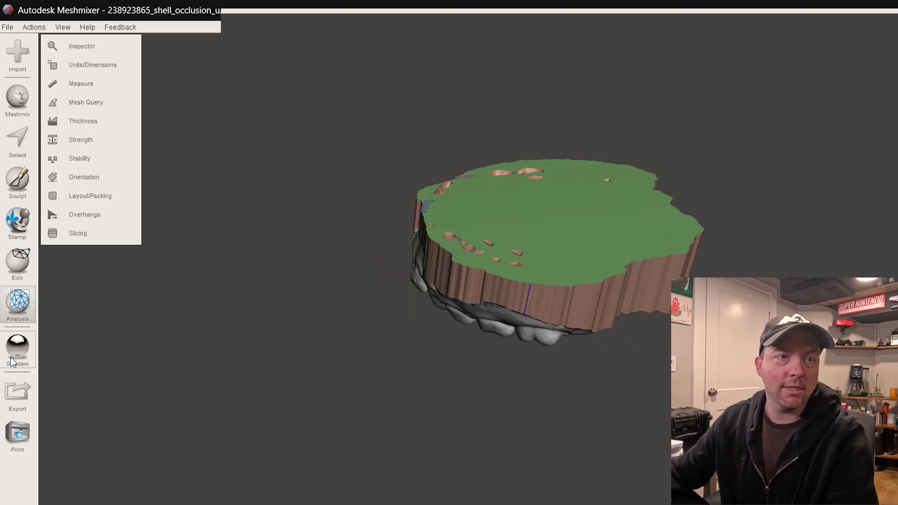
# - Inspect the cut model for mesh defects and repair the flagged spots with Flat Fill
pyautogui.click(124, 44)
pyautogui.moveTo(244, 144); pyautogui.dragTo(290, 140, button='right')
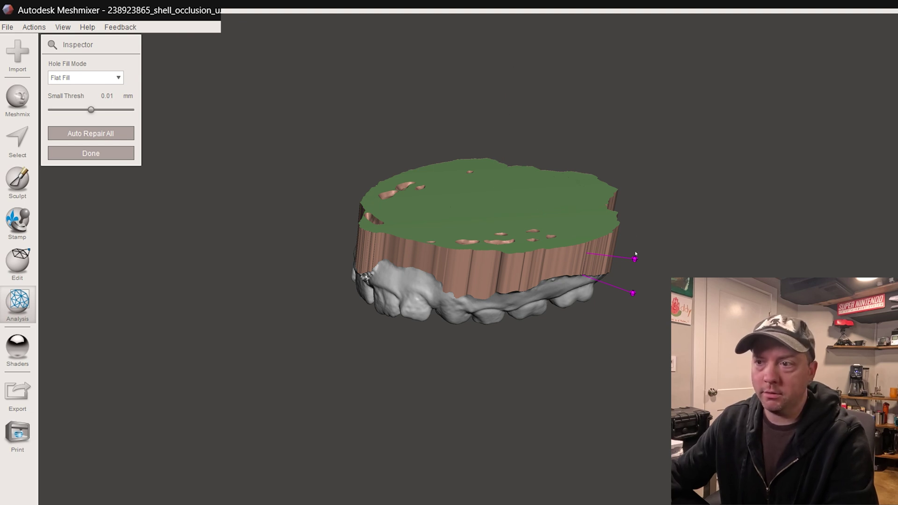
pyautogui.click(633, 294)
pyautogui.moveTo(615, 323)
pyautogui.mouseDown(button='right')
pyautogui.moveTo(602, 312)
pyautogui.moveTo(584, 201)
pyautogui.moveTo(597, 187)
pyautogui.mouseUp(button='right')
pyautogui.moveTo(596, 188); pyautogui.dragTo(562, 225, button='right')
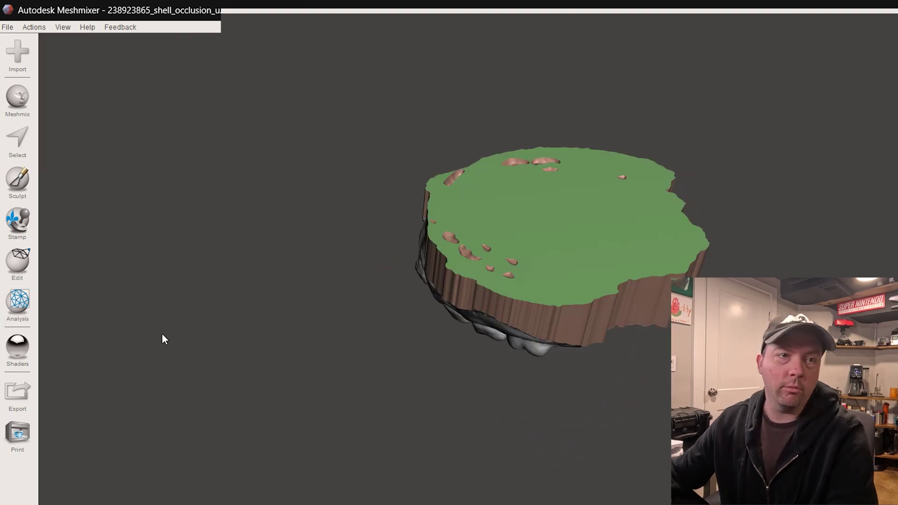
# - Make the upper teeth model solid with Fast type and 128 for solid accuracy and mesh density, and export it
pyautogui.click(11, 273)
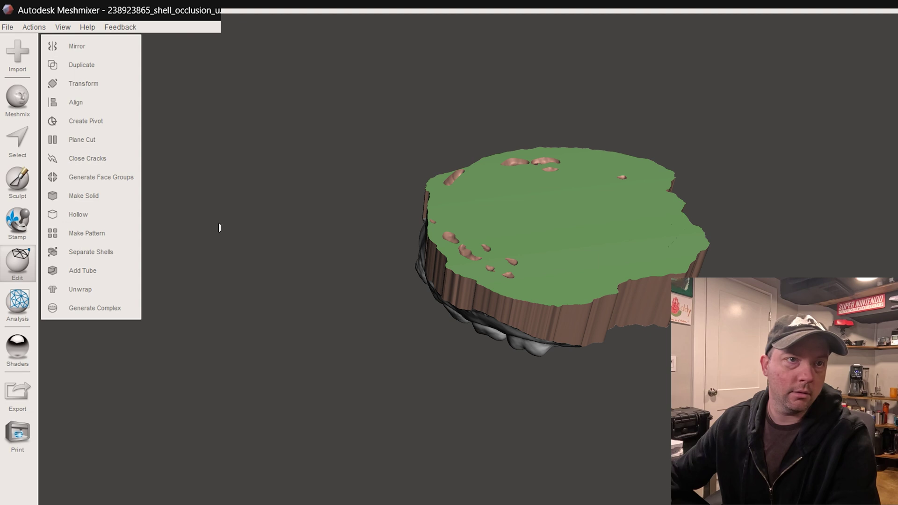
pyautogui.click(101, 201)
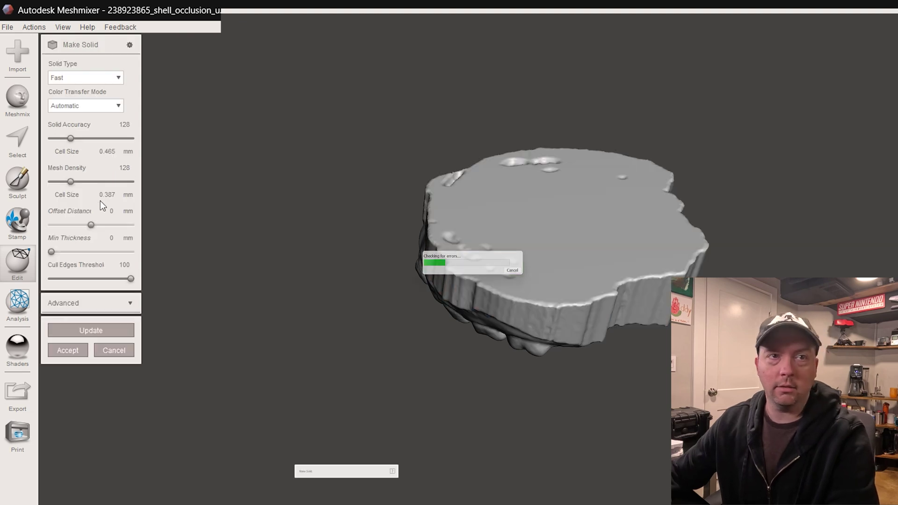
pyautogui.moveTo(375, 297); pyautogui.dragTo(435, 196, button='right')
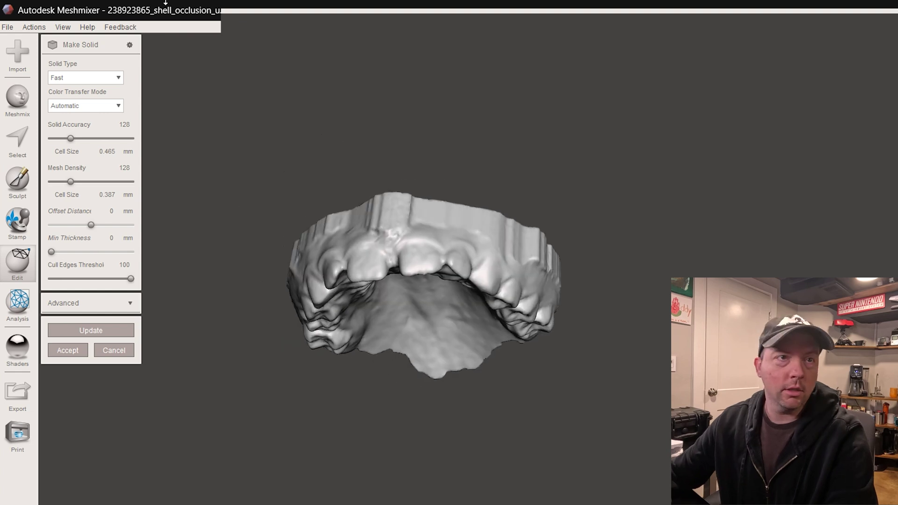
pyautogui.click(7, 27)
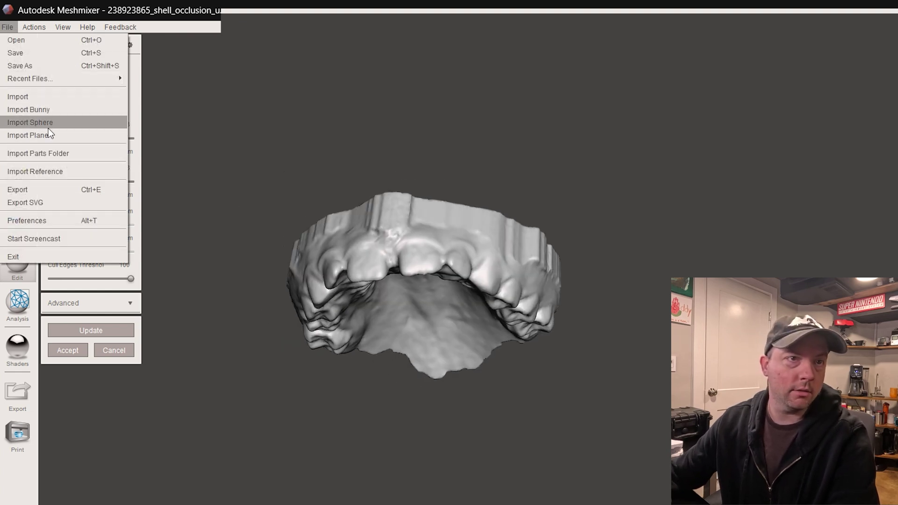
pyautogui.click(51, 189)
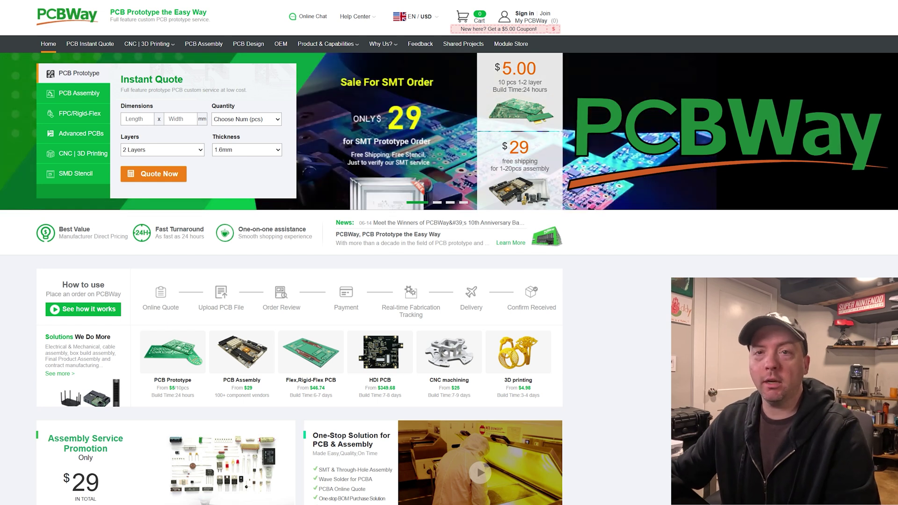
# - On the PCBWay website, open the 3D printing quote form and upload UpperTeeth.stl and LowerTeeth.stl
pyautogui.moveTo(136, 42)
pyautogui.click(82, 98)
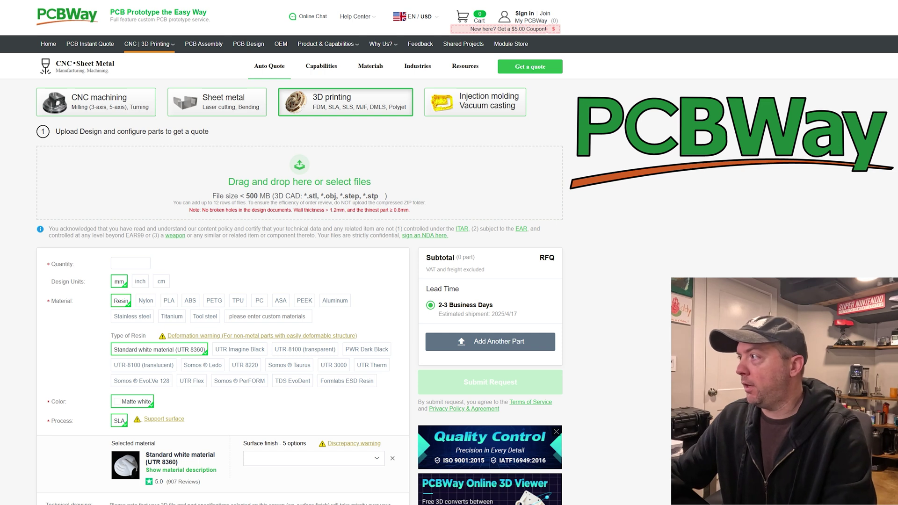
pyautogui.moveTo(599, 141); pyautogui.dragTo(451, 144)
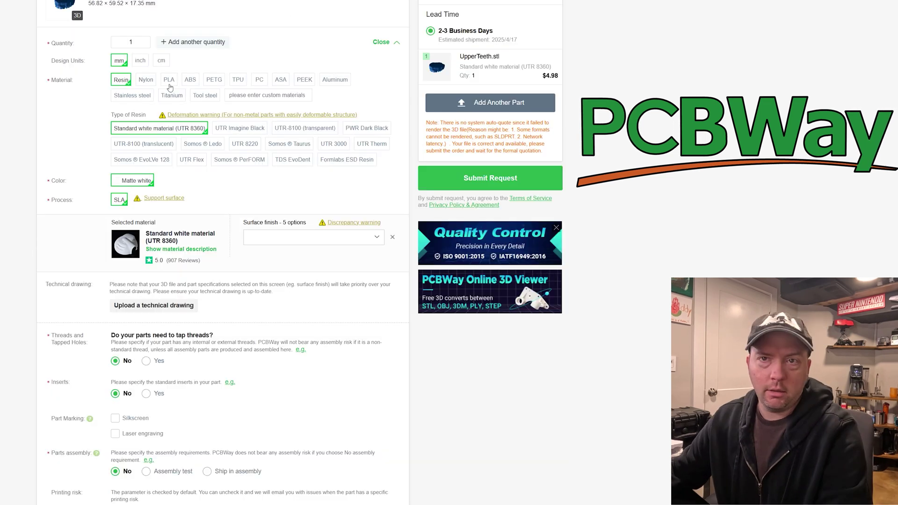
# - Try PLA as the material for UpperTeeth.stl and return it to Resin, Standard white material (UTR 8360)
pyautogui.click(169, 80)
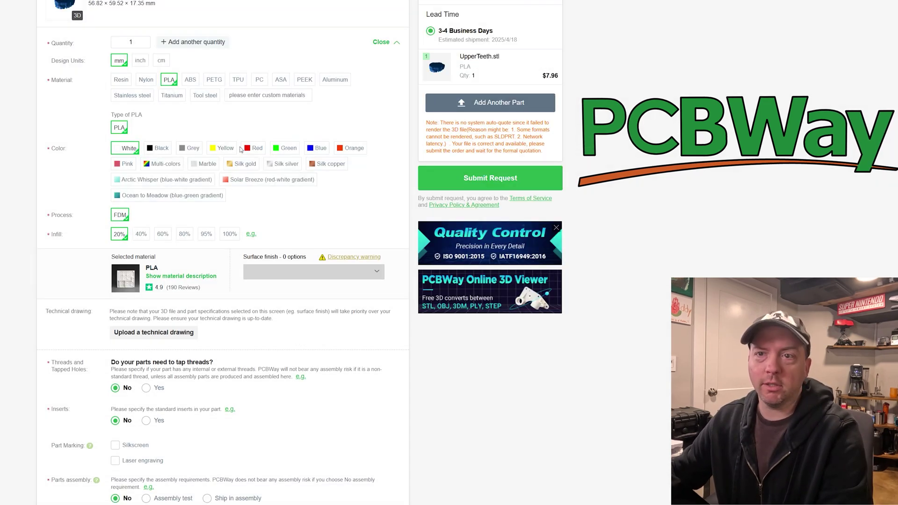
pyautogui.scroll(1, 241, 150)
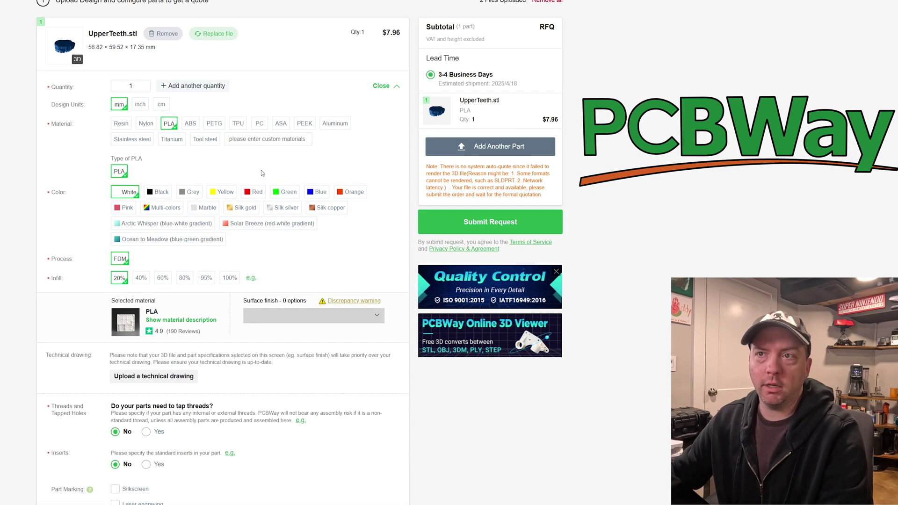
pyautogui.click(117, 123)
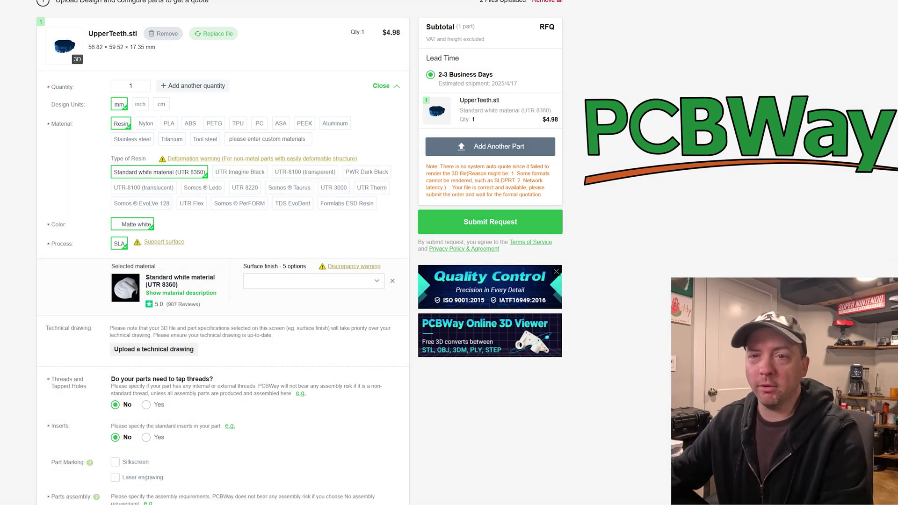
pyautogui.scroll(-2, 32, 309)
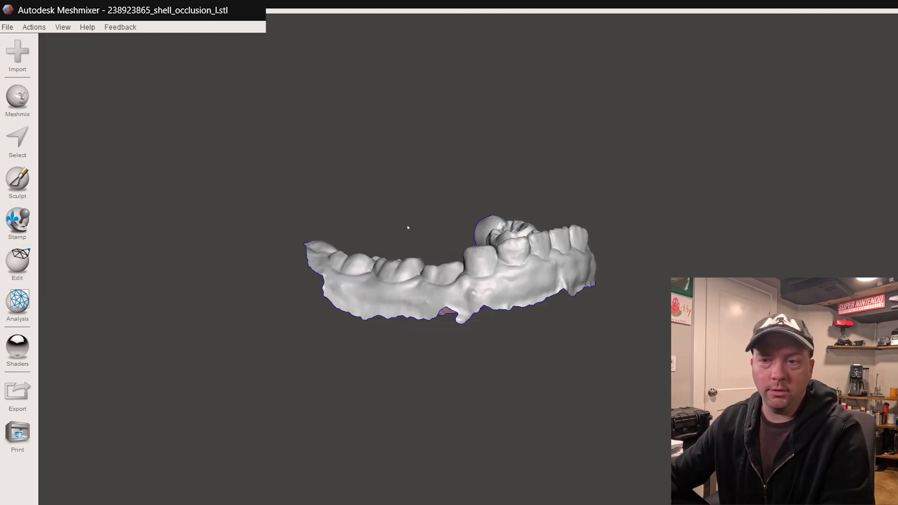
# - Select the entire lower teeth shell and extrude it with an offset of 14.756 mm and constant direction
pyautogui.moveTo(407, 228); pyautogui.dragTo(152, 206, button='right')
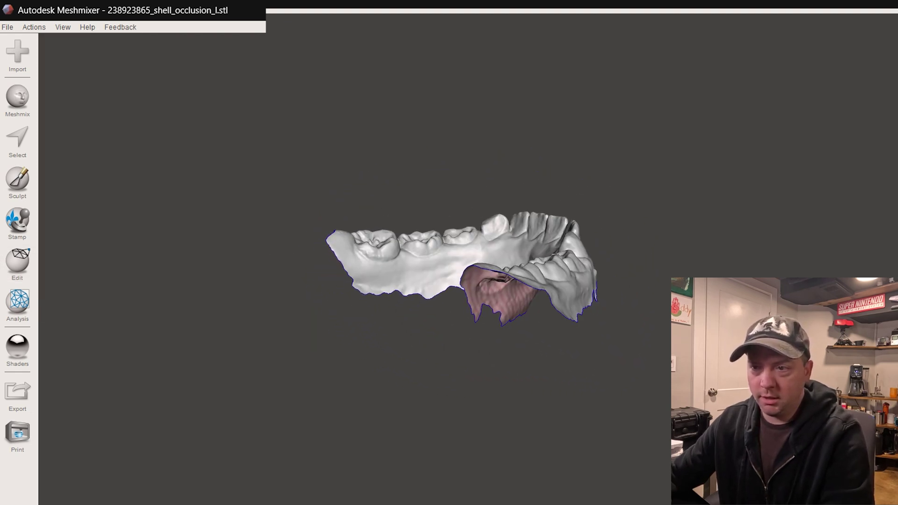
pyautogui.moveTo(164, 234); pyautogui.dragTo(304, 167, button='right')
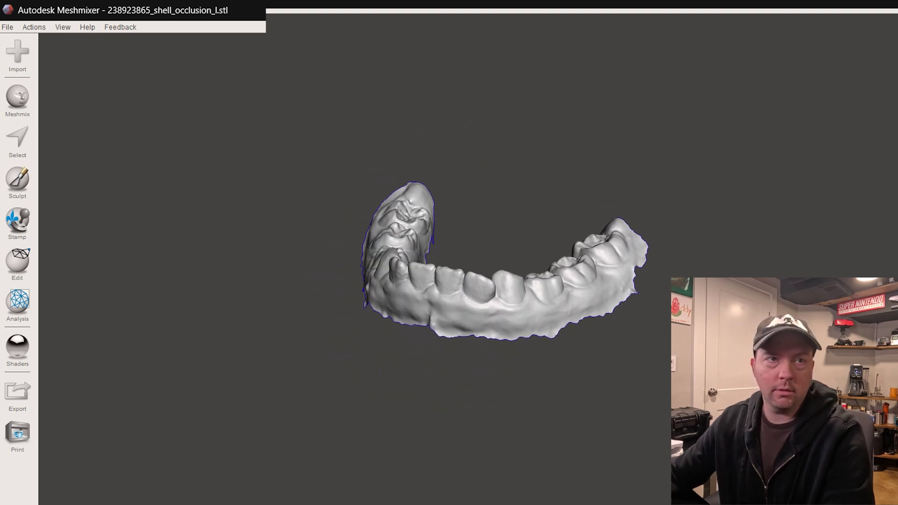
pyautogui.click(17, 140)
pyautogui.hotkey('ctrl', 'a')
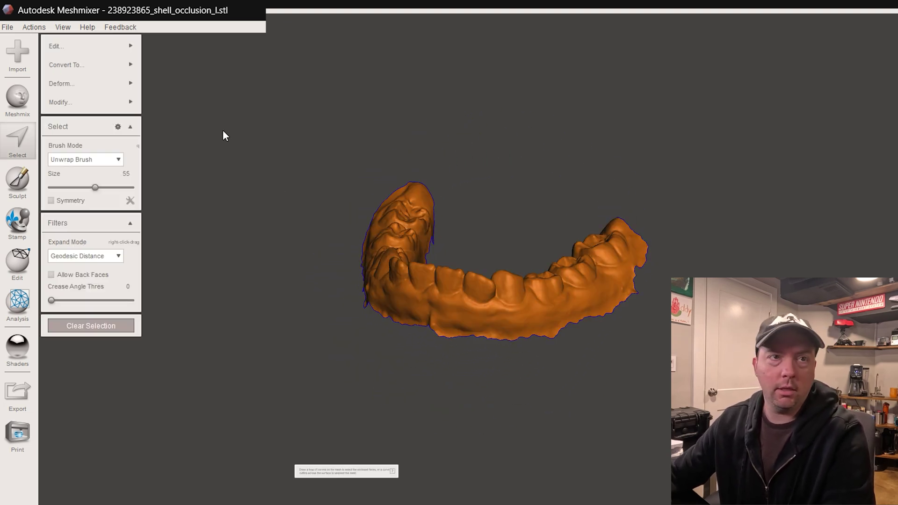
pyautogui.moveTo(122, 45)
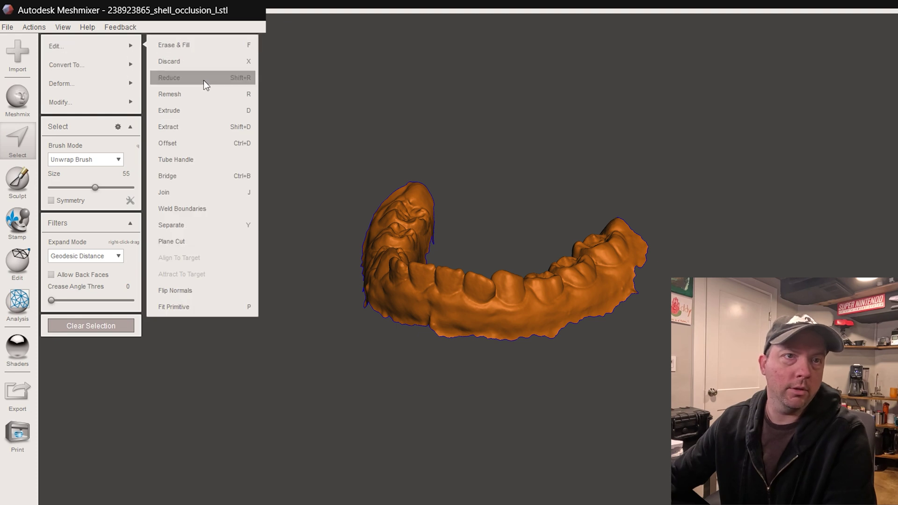
pyautogui.click(204, 110)
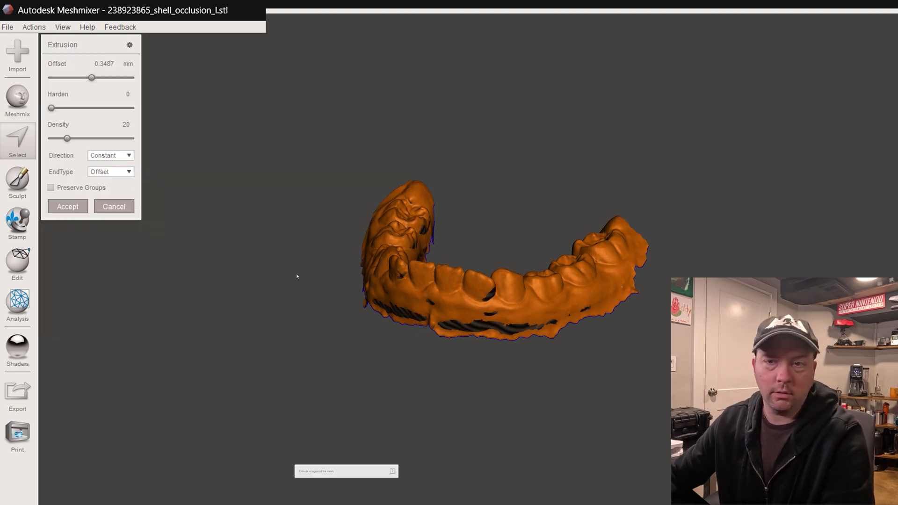
pyautogui.moveTo(91, 77); pyautogui.dragTo(517, 371)
pyautogui.moveTo(517, 371); pyautogui.dragTo(551, 362, button='right')
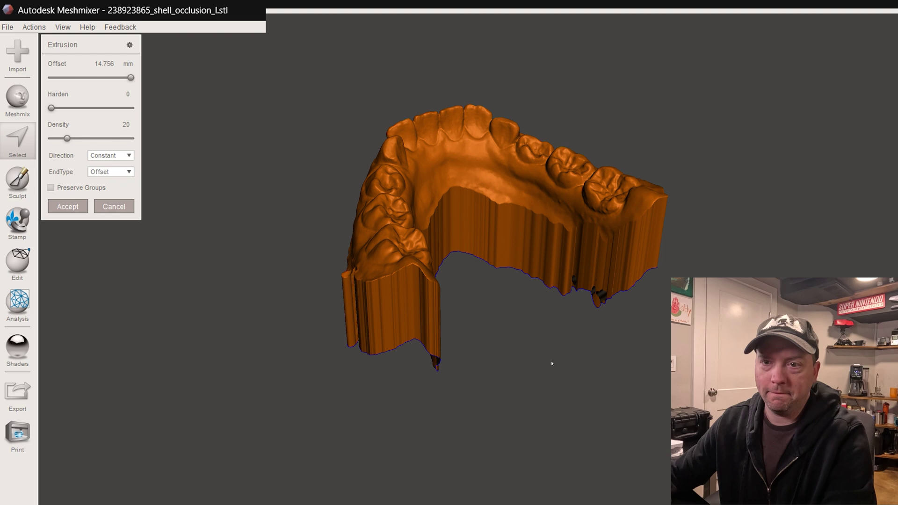
pyautogui.click(68, 208)
# - Plane-cut the whole extruded lower model through its walls below the teeth, using Cut (Discard Half) and Remeshed Fill, for a flat base
pyautogui.moveTo(67, 99)
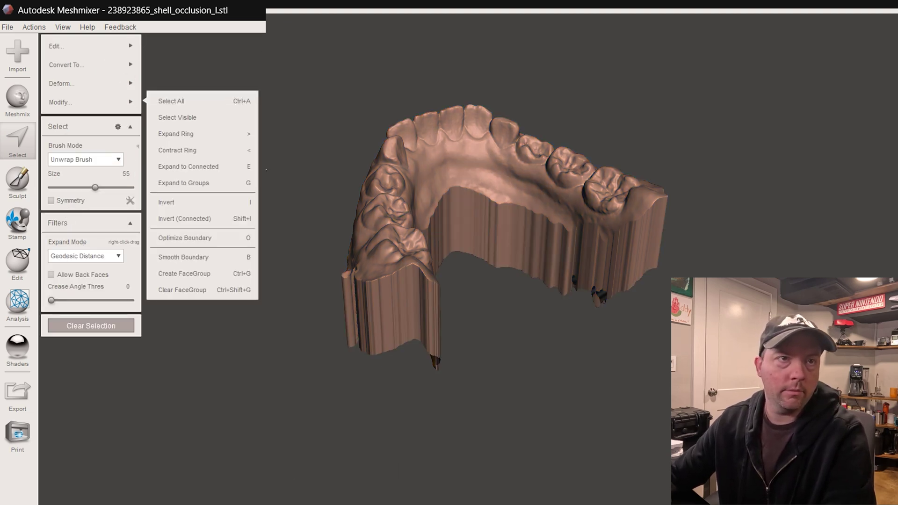
pyautogui.hotkey('ctrl', 'a')
pyautogui.moveTo(113, 45)
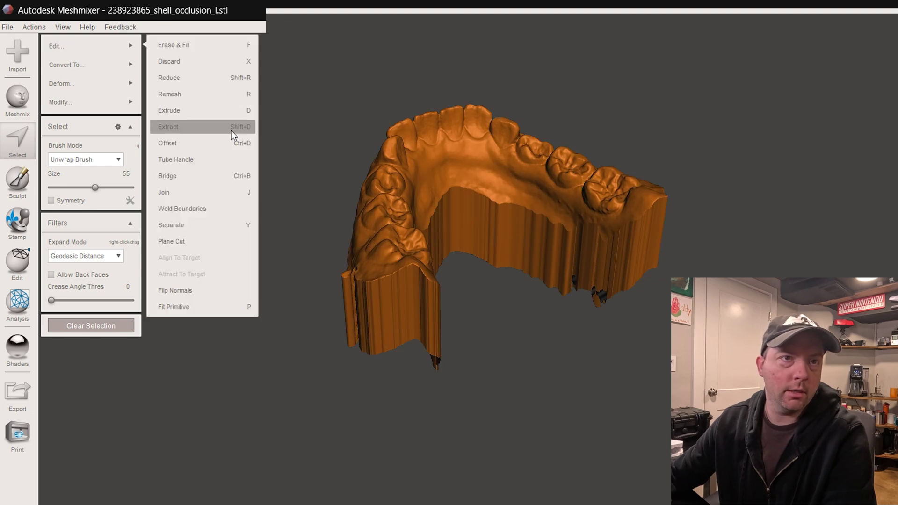
pyautogui.click(219, 240)
pyautogui.moveTo(271, 190); pyautogui.dragTo(214, 175, button='right')
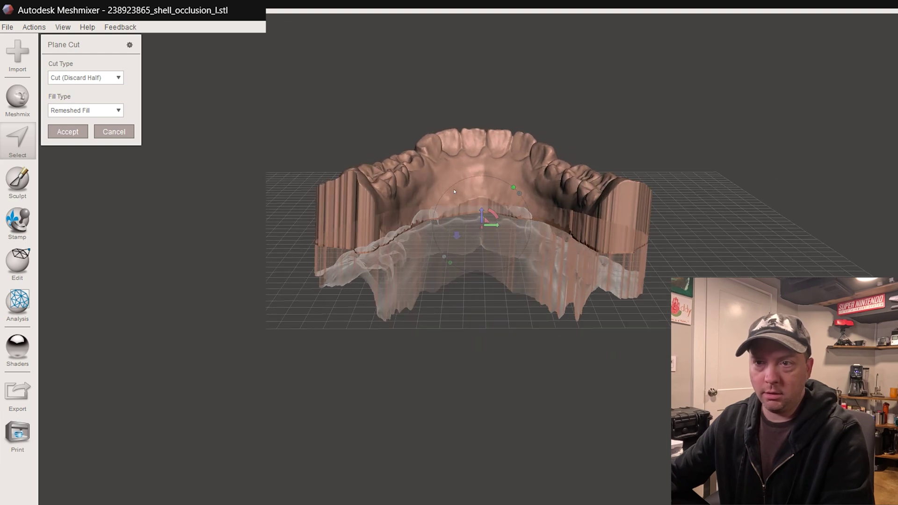
pyautogui.moveTo(484, 206); pyautogui.dragTo(322, 176)
pyautogui.moveTo(321, 176); pyautogui.dragTo(559, 146, button='right')
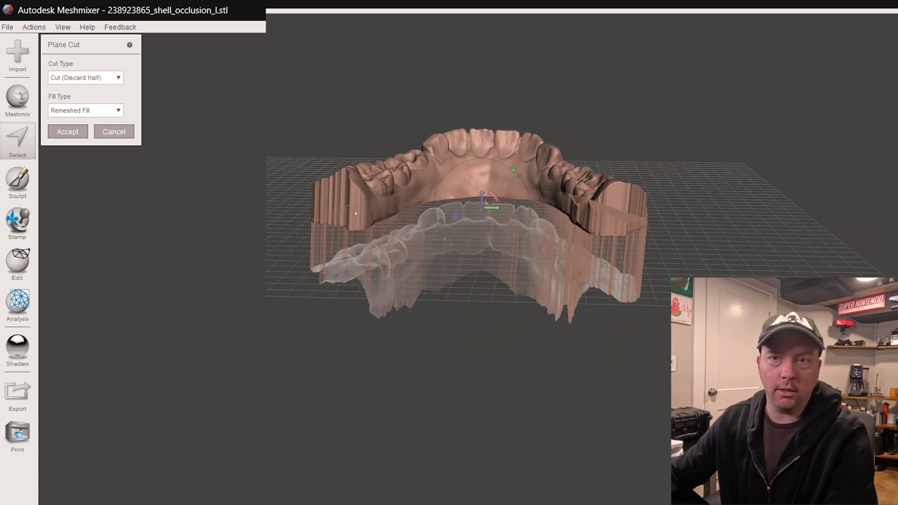
pyautogui.moveTo(408, 305); pyautogui.dragTo(383, 204, button='right')
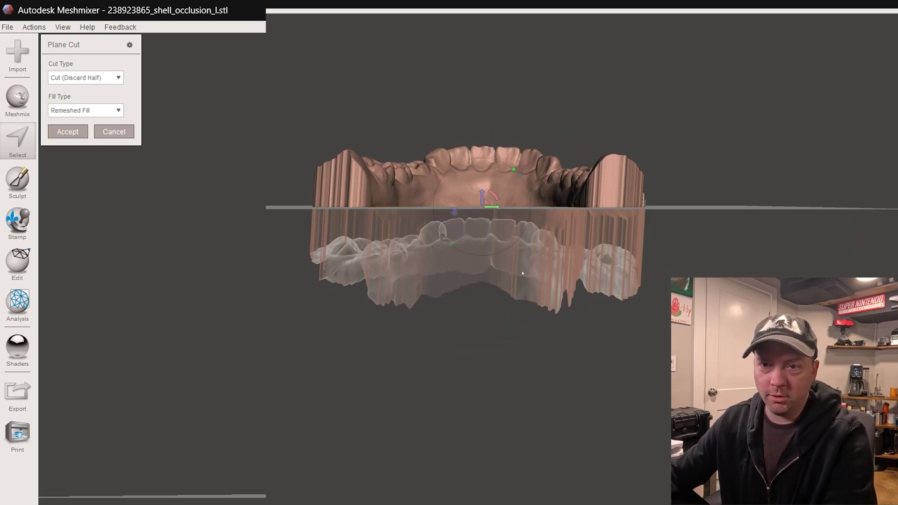
pyautogui.click(68, 132)
# - Make the cut lower teeth model solid with Fast type and 128 for solid accuracy and mesh density, and export it as LowerTeeth.stl
pyautogui.moveTo(227, 225); pyautogui.dragTo(336, 133, button='right')
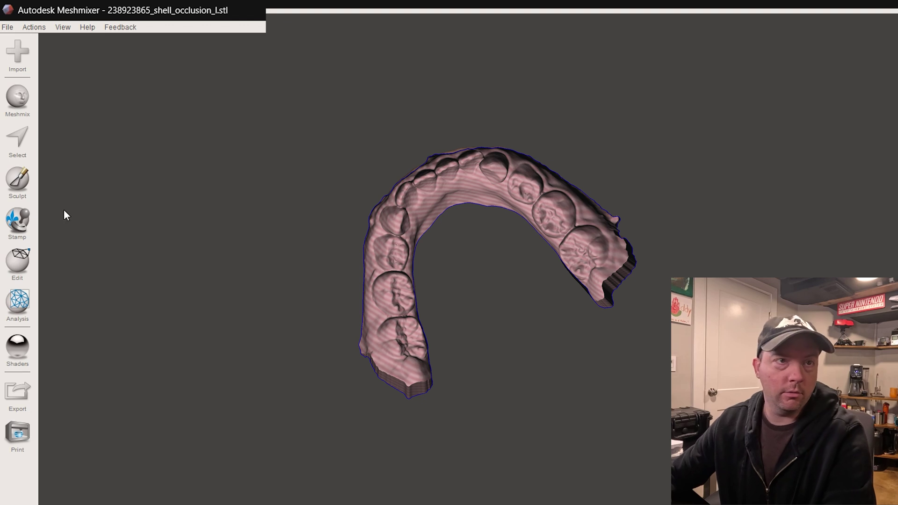
pyautogui.press('s')
pyautogui.click(12, 265)
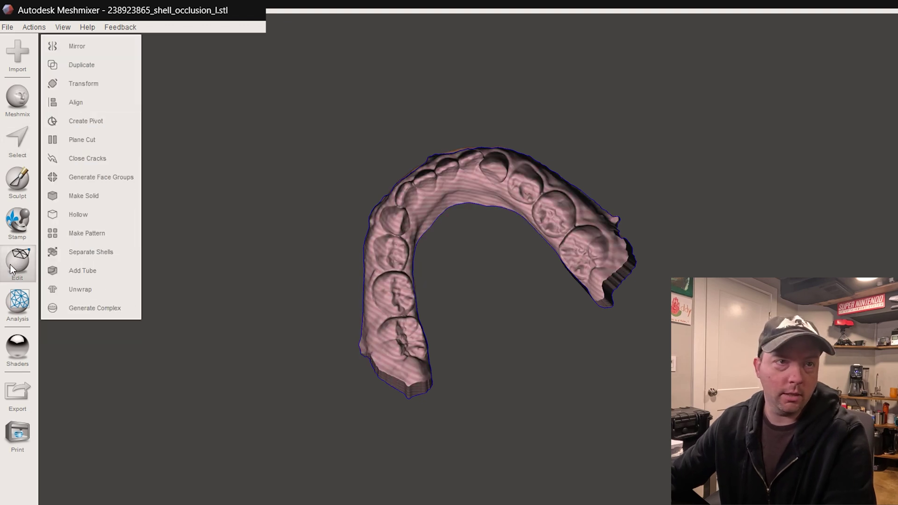
pyautogui.click(114, 197)
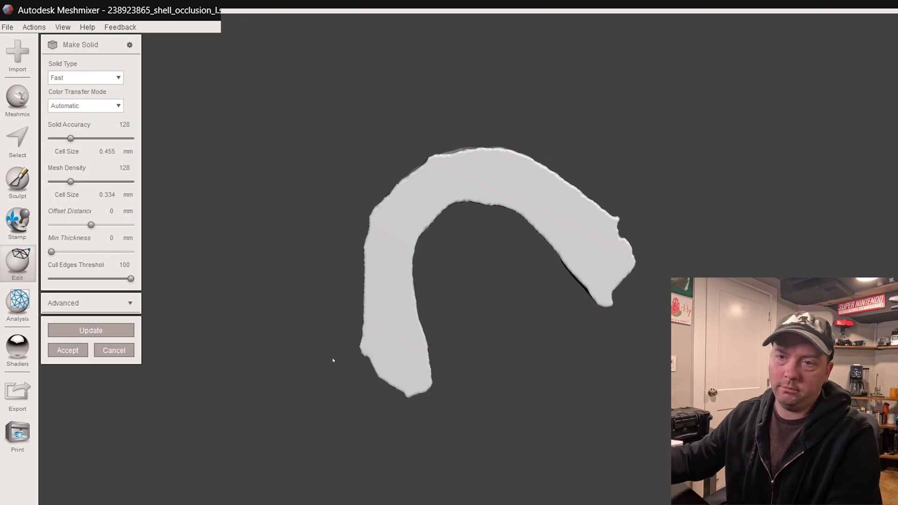
pyautogui.moveTo(353, 188); pyautogui.dragTo(589, 252, button='right')
pyautogui.click(7, 27)
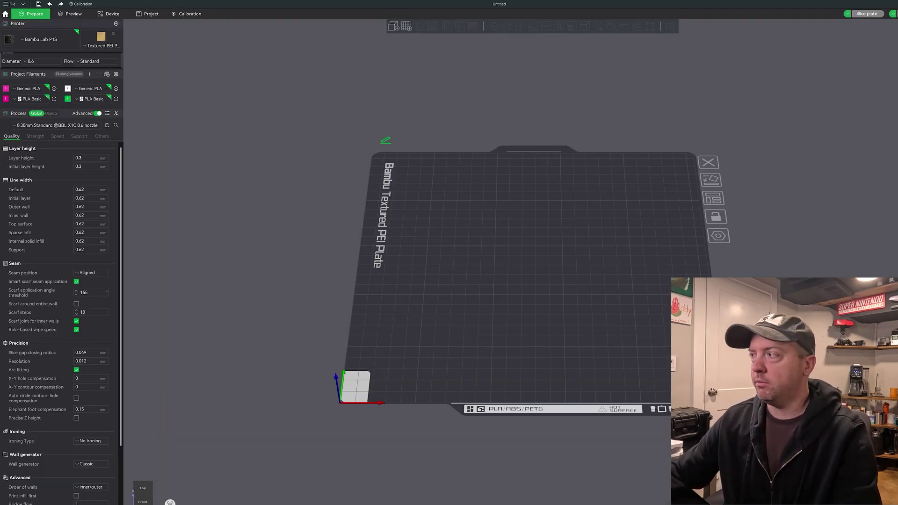
# - Switch to Bambu Studio and import LowerTeeth.stl and UpperTeeth.stl onto the build plate as separate objects
pyautogui.moveTo(897, 182); pyautogui.dragTo(509, 223)
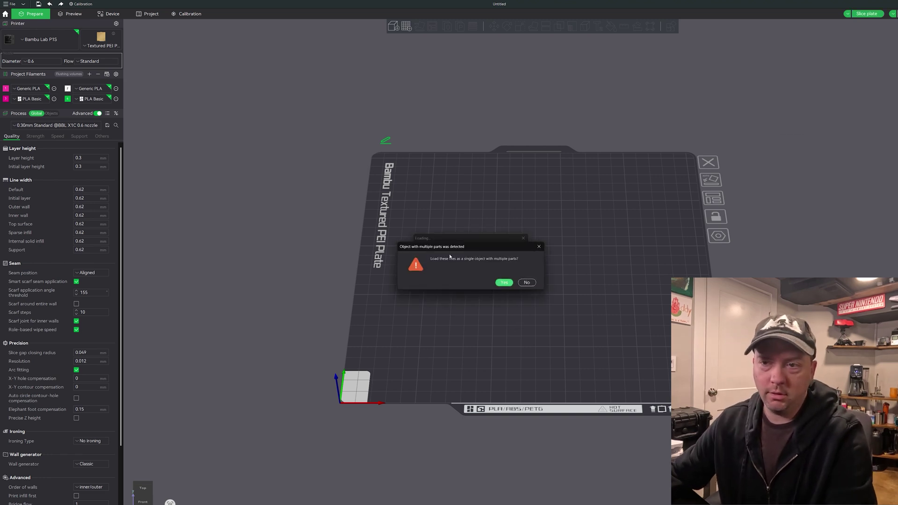
pyautogui.click(527, 283)
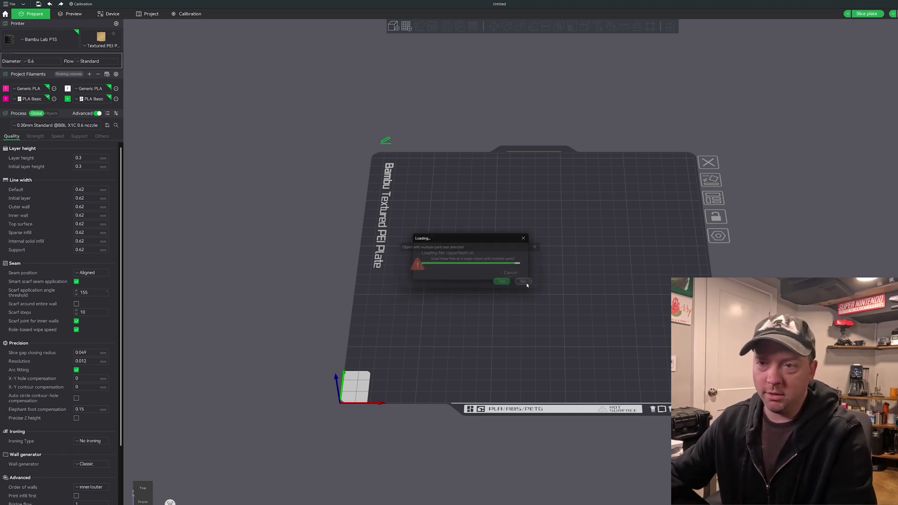
pyautogui.moveTo(534, 275); pyautogui.dragTo(538, 275)
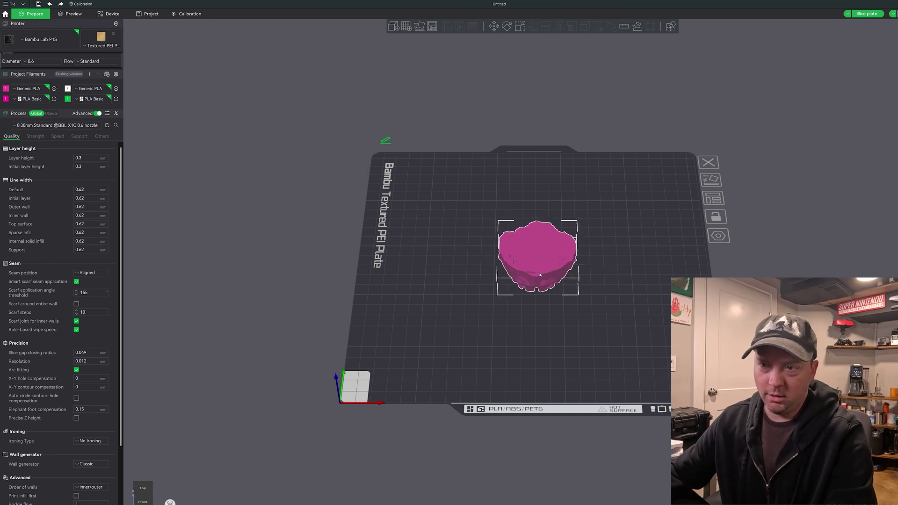
pyautogui.moveTo(214, 175); pyautogui.dragTo(214, 176)
# - Show the list of objects and separate the two overlapping models by moving UpperTeeth.stl beside LowerTeeth.stl on the plate
pyautogui.click(51, 114)
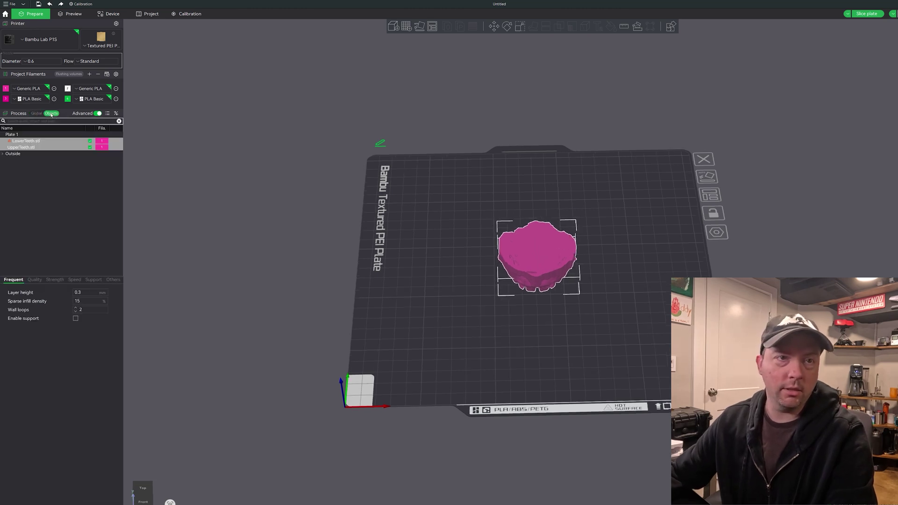
pyautogui.moveTo(314, 249); pyautogui.dragTo(503, 208)
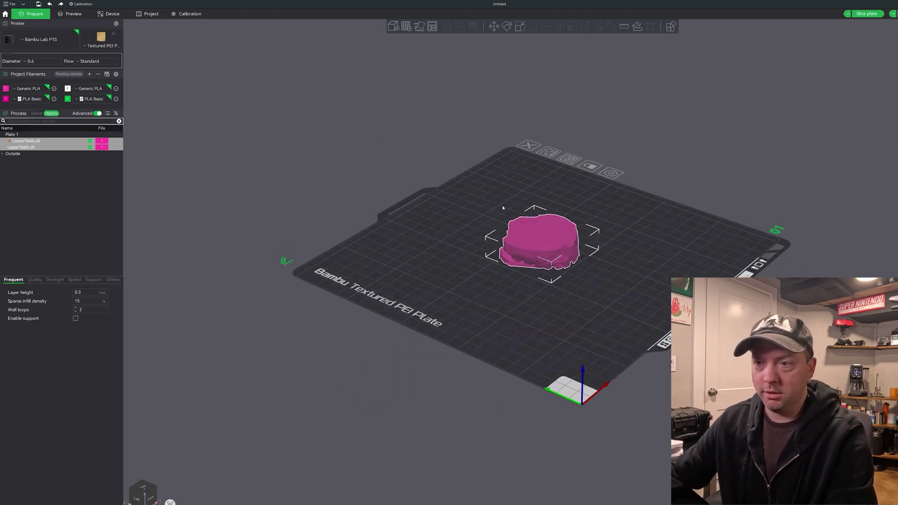
pyautogui.click(70, 141)
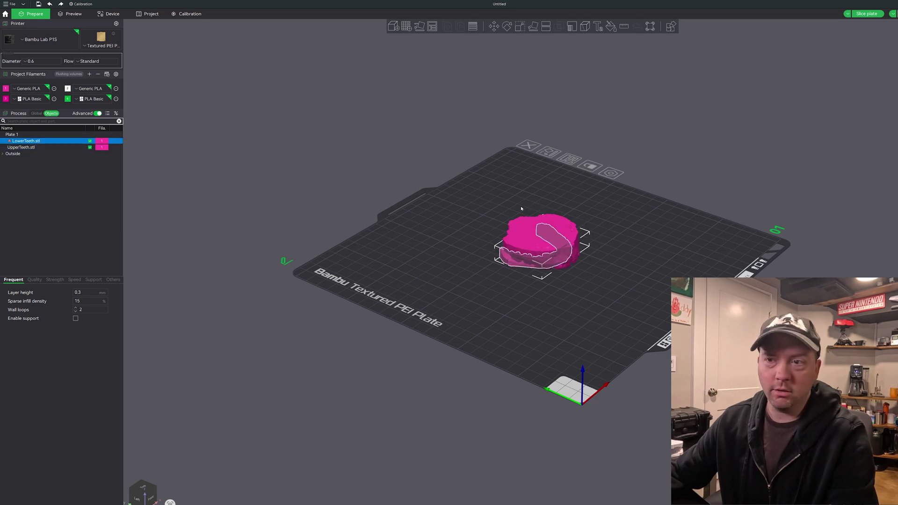
pyautogui.moveTo(559, 258); pyautogui.dragTo(470, 262)
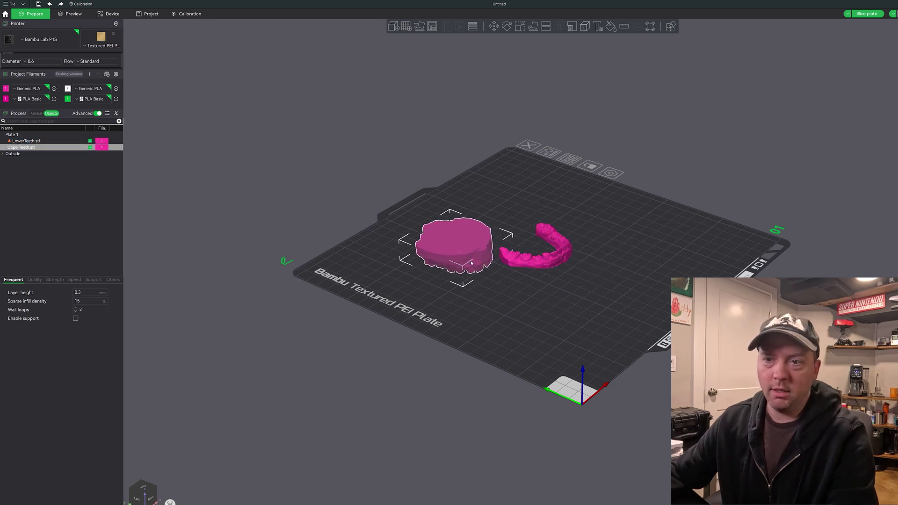
# - Flip UpperTeeth.stl 180° so its flat base faces the plate, and turn it 180° about the vertical axis
pyautogui.click(506, 26)
pyautogui.moveTo(452, 140); pyautogui.dragTo(481, 278)
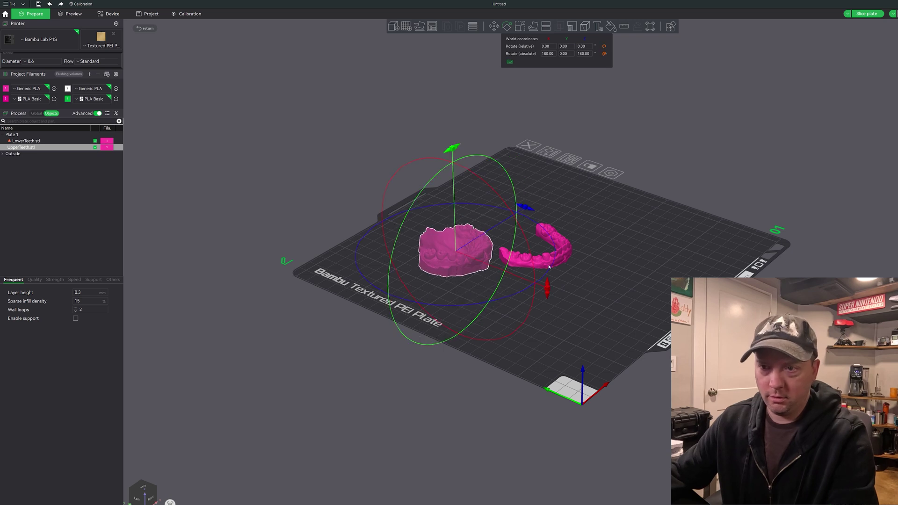
pyautogui.moveTo(523, 234); pyautogui.dragTo(423, 278)
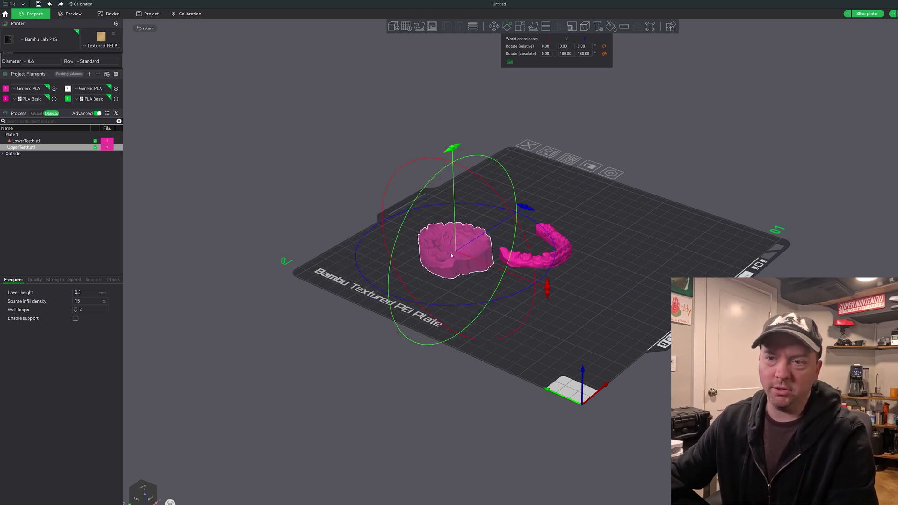
pyautogui.moveTo(467, 243); pyautogui.dragTo(478, 235)
pyautogui.scroll(6, 435, 310)
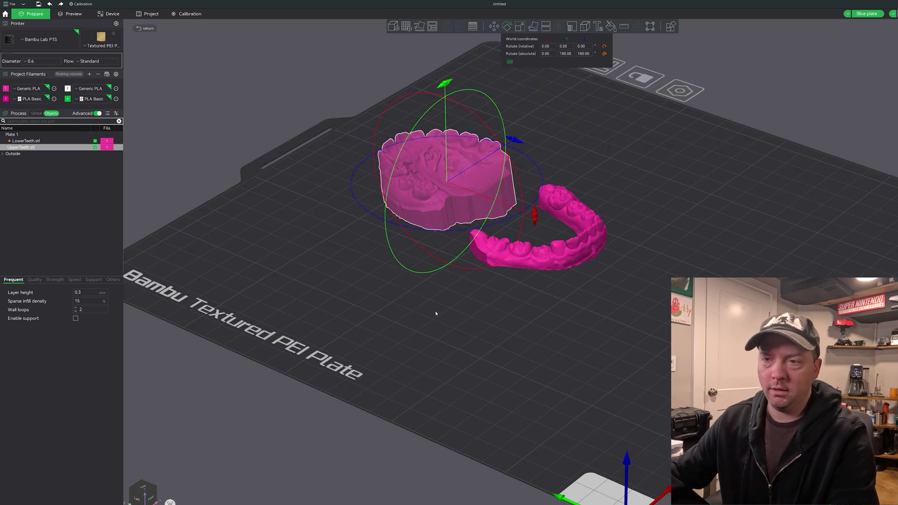
pyautogui.moveTo(502, 297); pyautogui.dragTo(525, 312, button='right')
pyautogui.scroll(-4, 538, 306)
# - Select both teeth models together and center them on the build plate
pyautogui.click(569, 277)
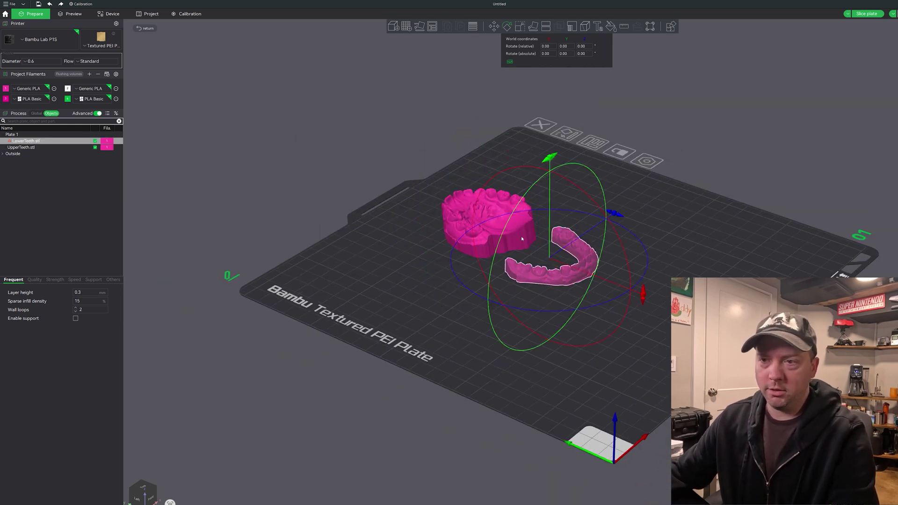
pyautogui.click(457, 216)
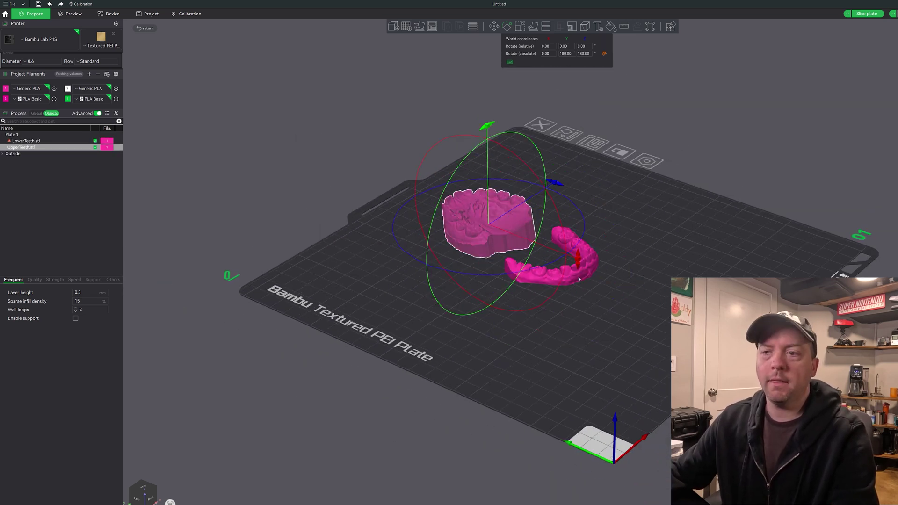
pyautogui.moveTo(594, 273); pyautogui.dragTo(597, 268)
pyautogui.click(671, 225)
pyautogui.keyDown('ctrl'); pyautogui.click(518, 265); pyautogui.keyUp('ctrl')
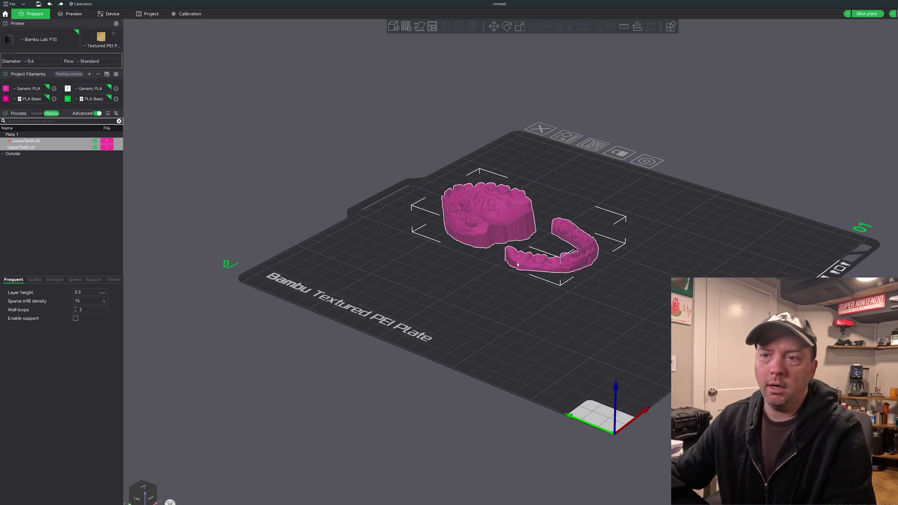
pyautogui.rightClick(488, 192)
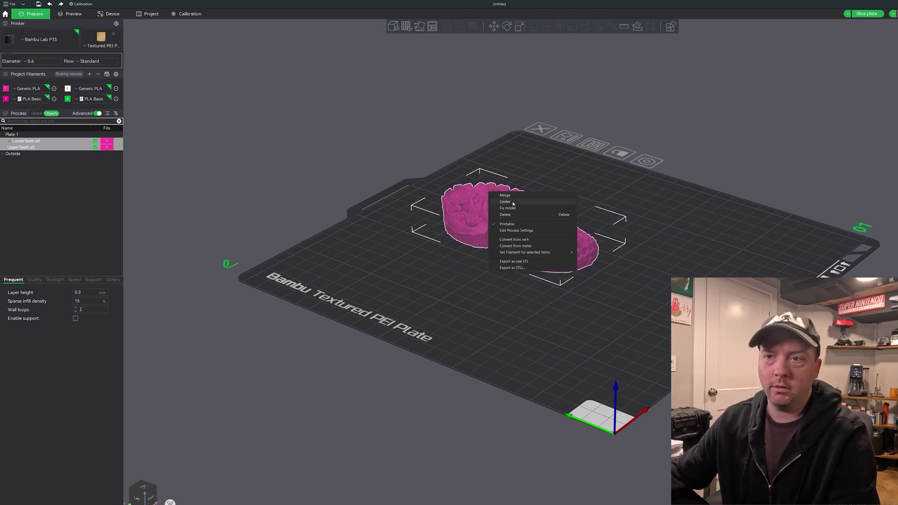
pyautogui.click(513, 202)
# - Scale up both teeth models on the plate and slice it with the global 0.30mm Standard process settings
pyautogui.press('r')
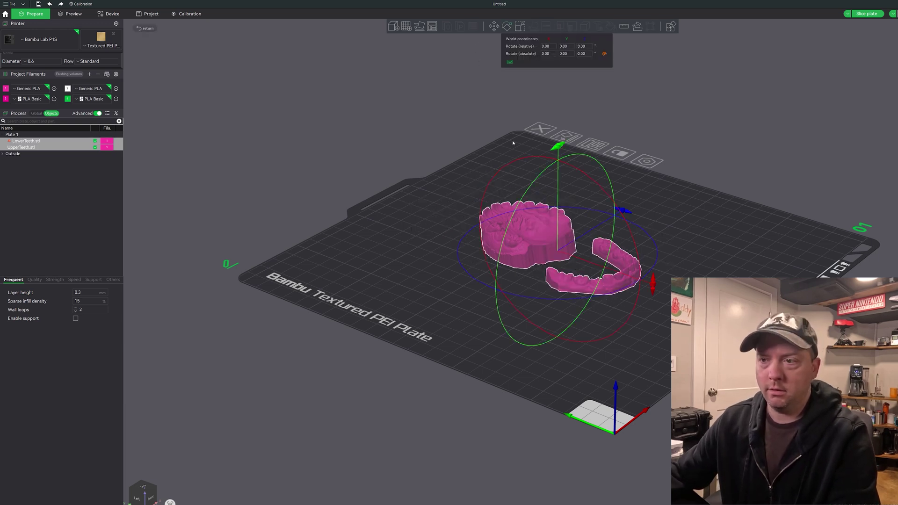
pyautogui.click(521, 25)
pyautogui.moveTo(603, 309); pyautogui.dragTo(655, 434)
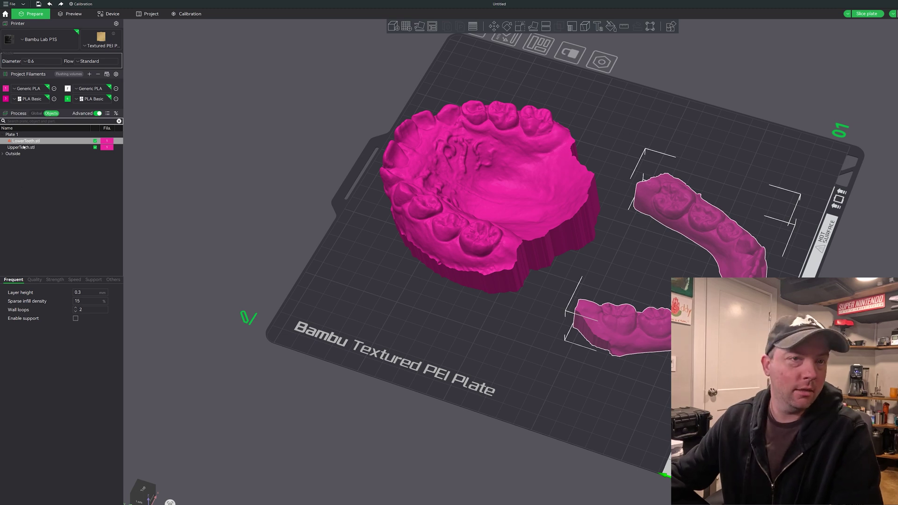
pyautogui.click(37, 114)
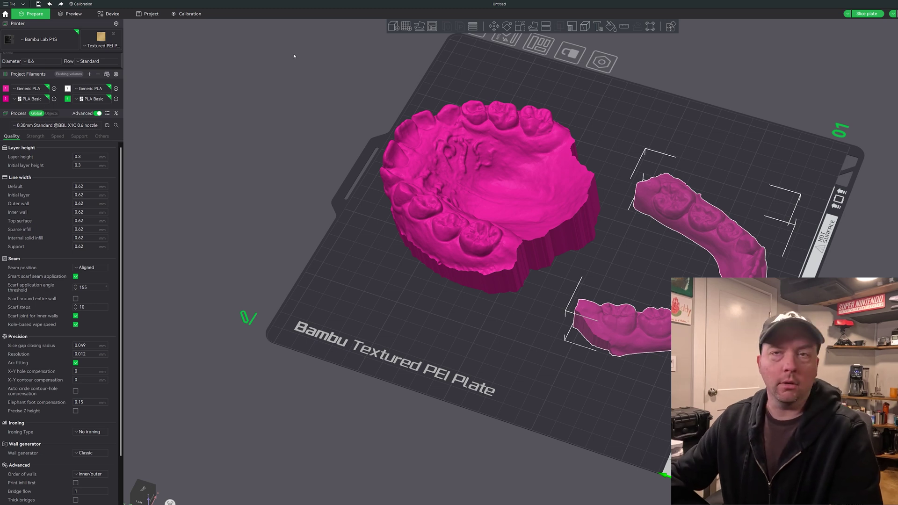
pyautogui.click(866, 13)
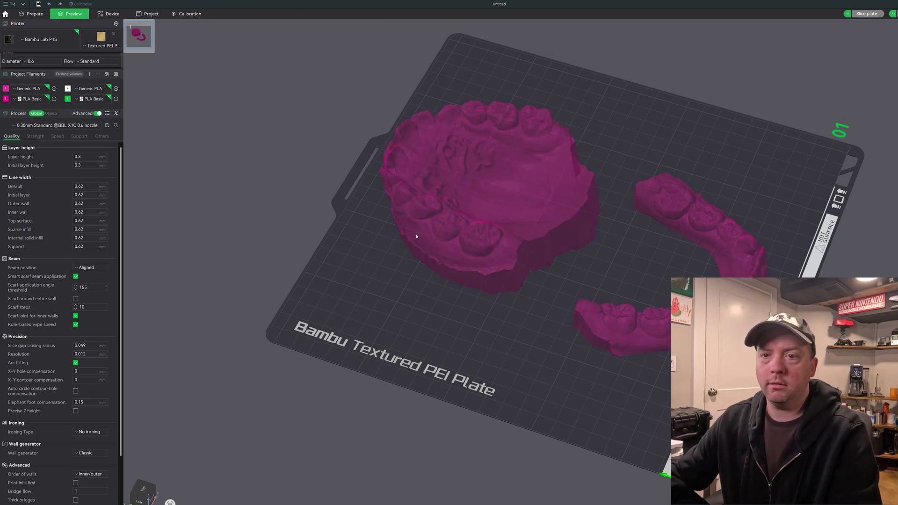